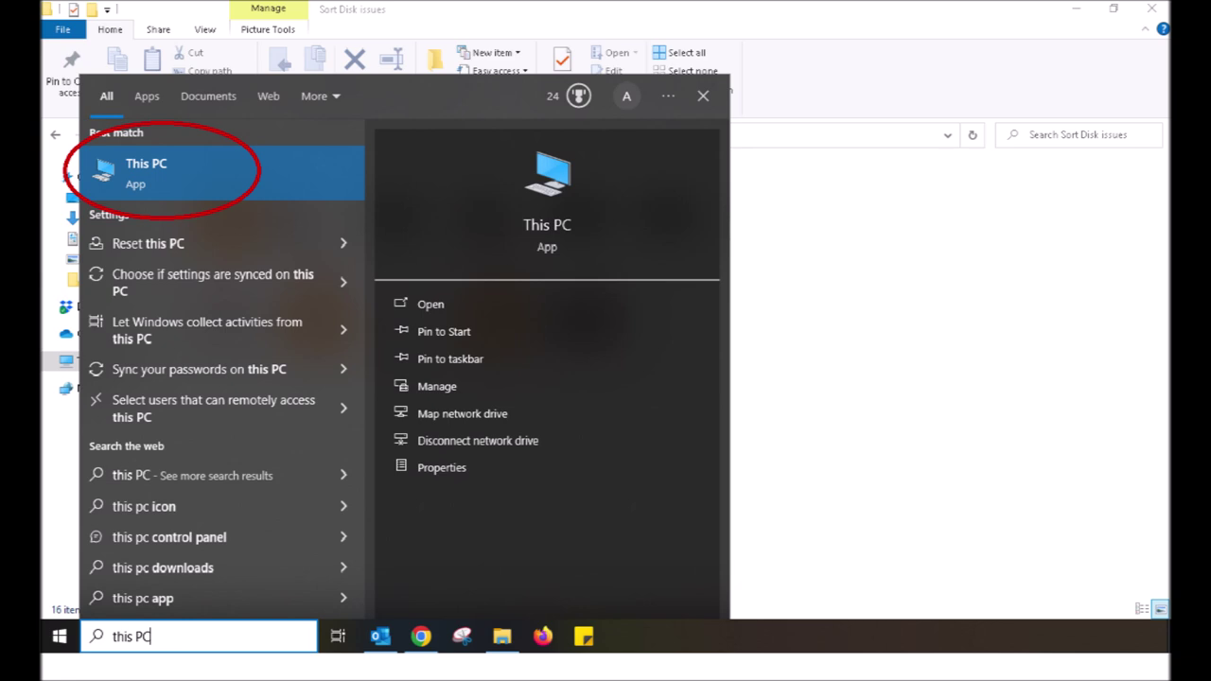
Open This PC from the Windows Search results
{"action": "key", "text": "Return"}
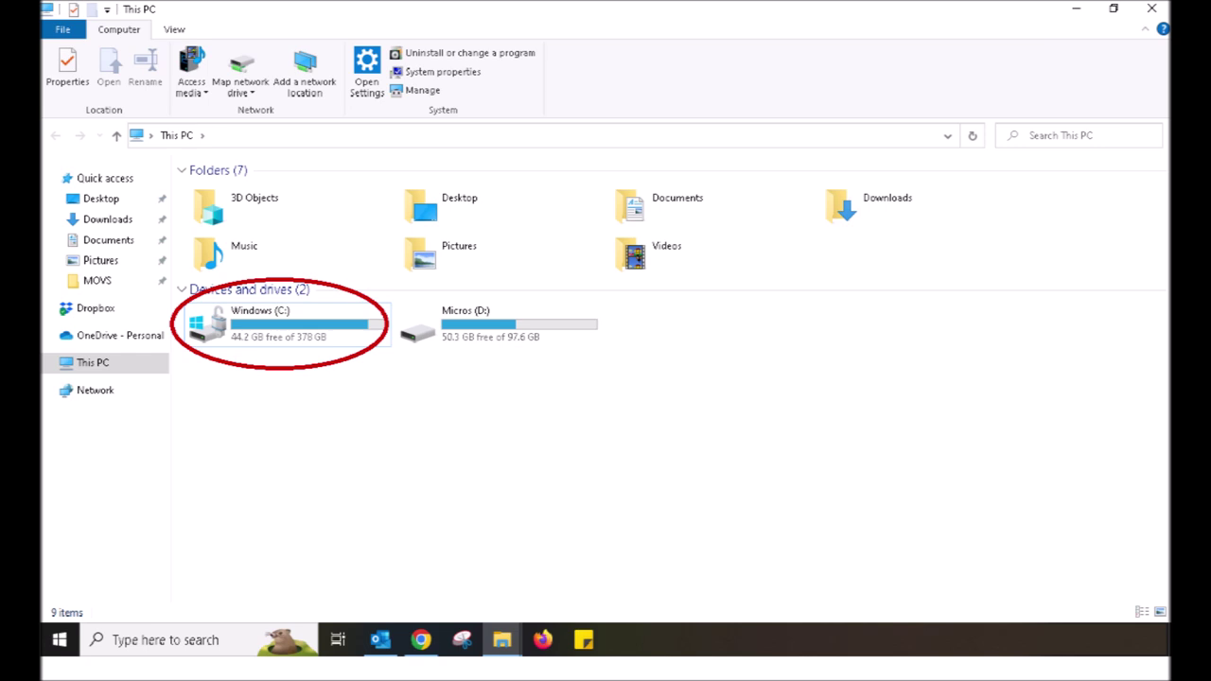
Bring up the context menu for the Windows (C:) drive
{"action": "right_click", "coordinate": [274, 322]}
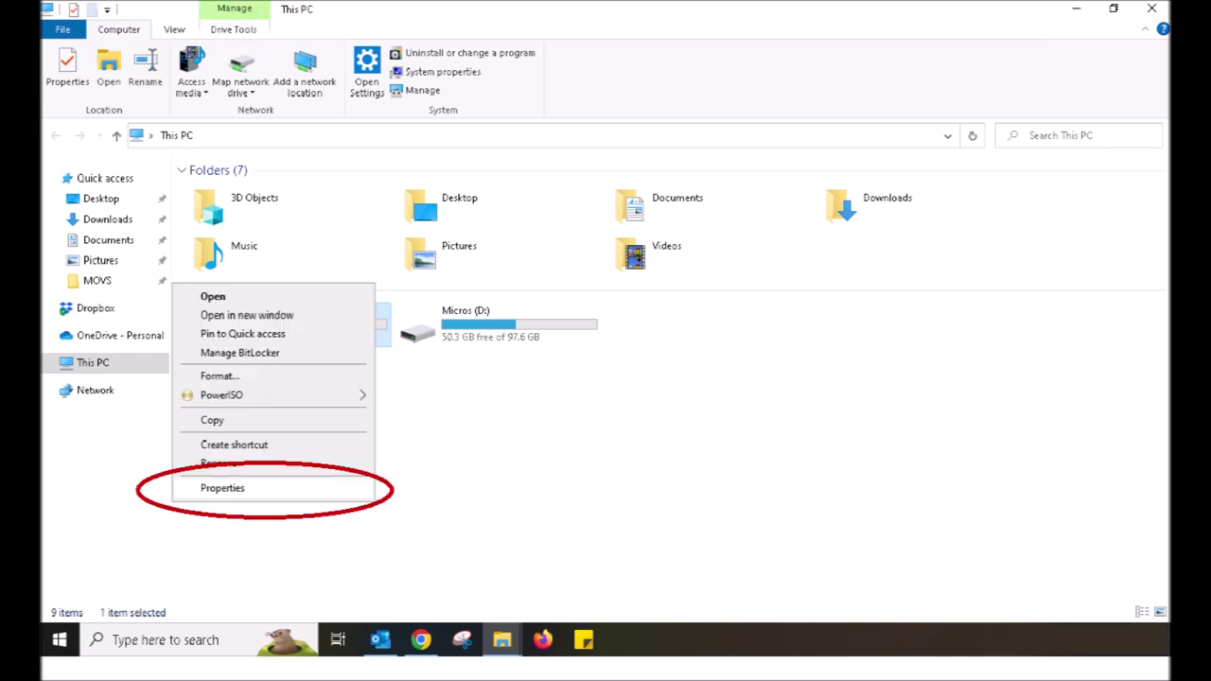